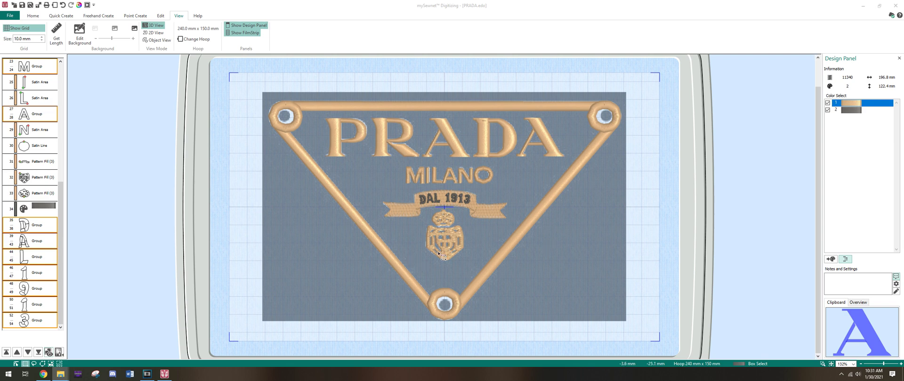
Zoom in on the crest beneath the DAL 1913 banner.
scroll(437, 252, "up", 2)
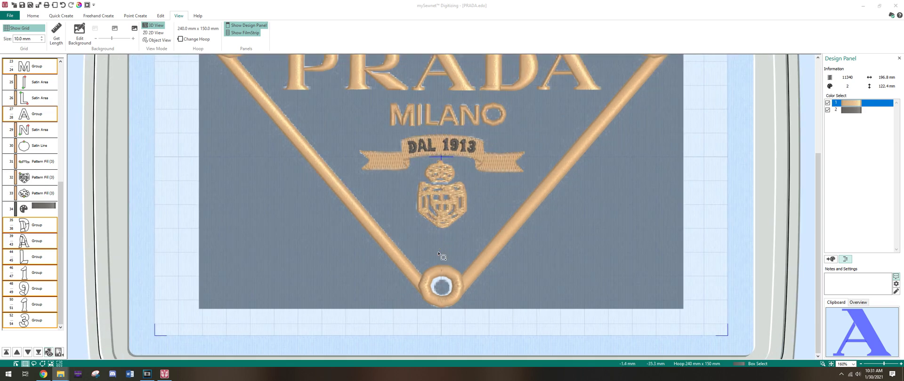
scroll(438, 252, "up", 1)
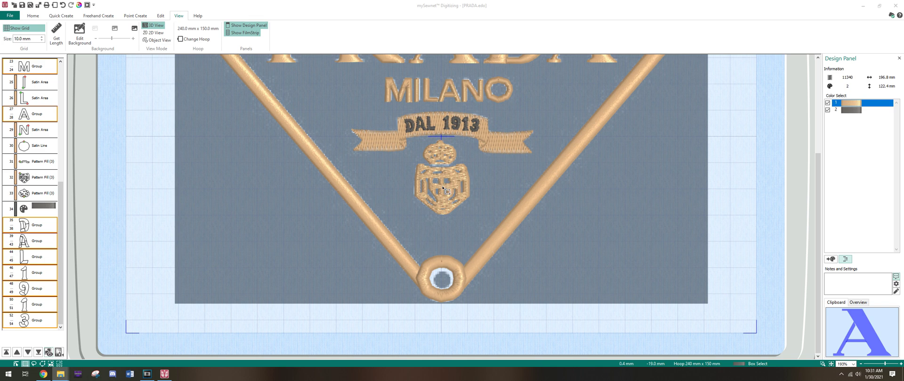
scroll(442, 188, "up", 1)
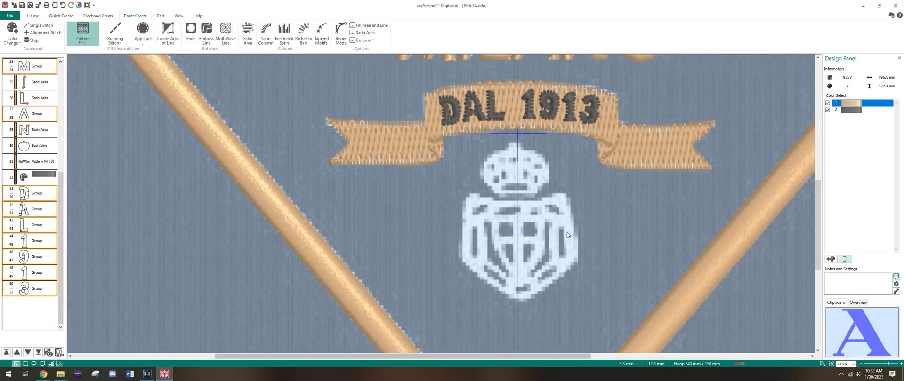
scroll(574, 236, "up", 1)
scroll(542, 226, "right", 3)
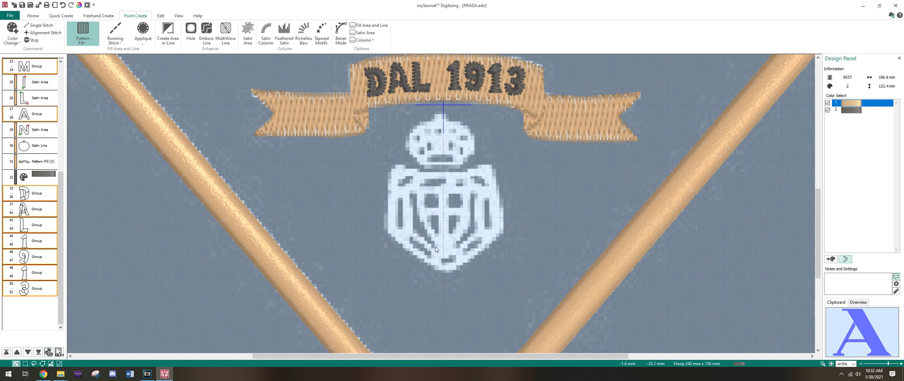
left_click(160, 16)
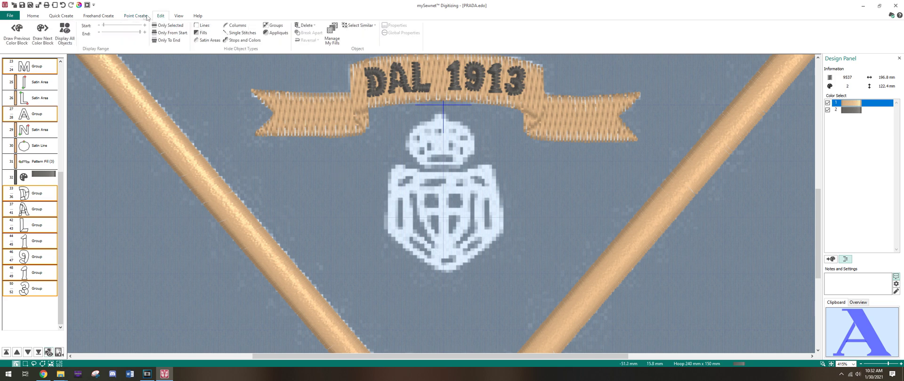
scroll(99, 18, "up", 3)
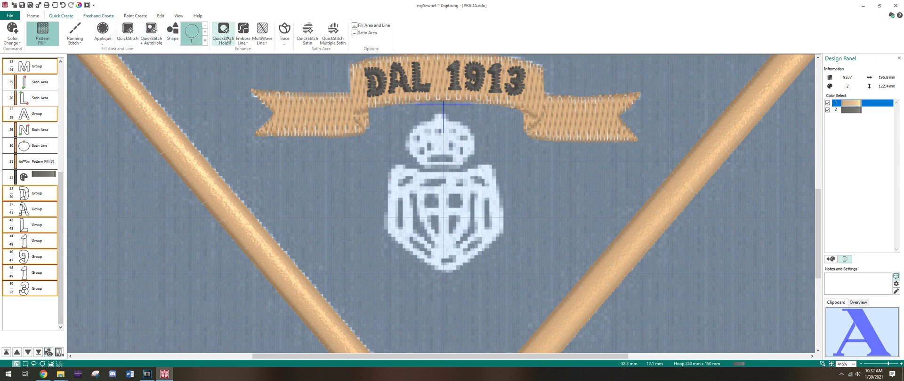
left_click(224, 34)
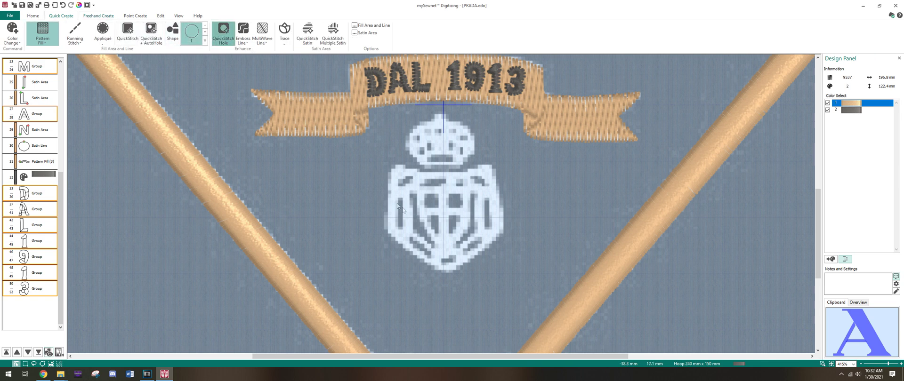
left_click(455, 218)
left_click_drag(448, 156, 297, 135)
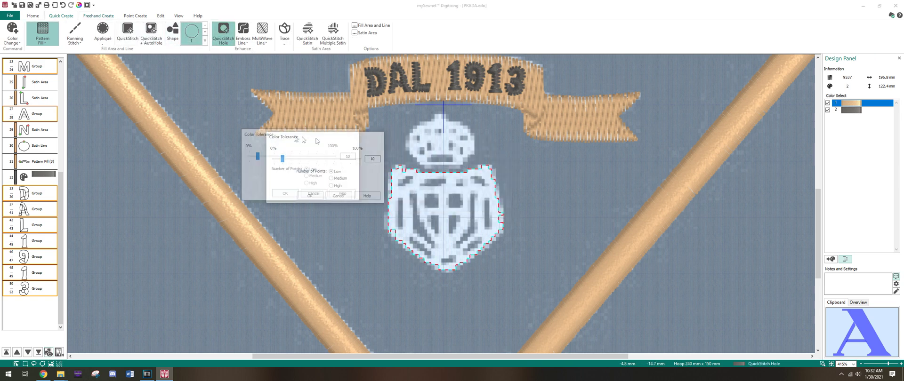
left_click(296, 160)
left_click(295, 160)
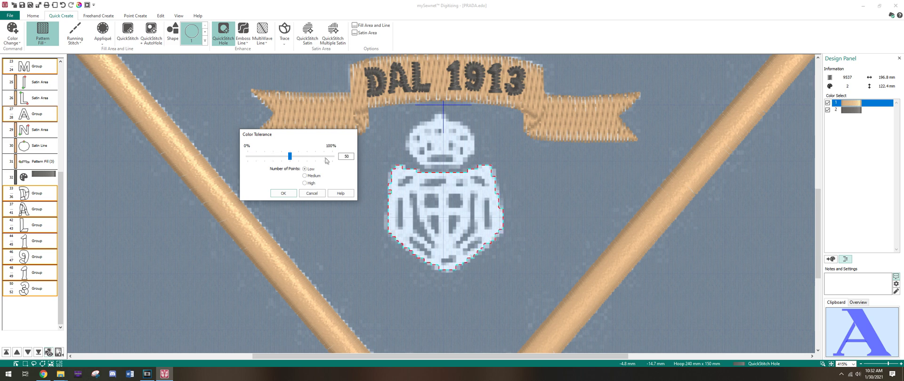
left_click(323, 193)
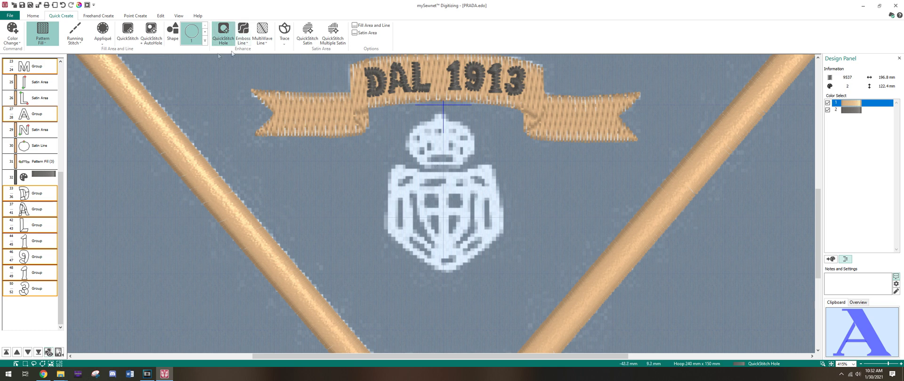
left_click(188, 40)
Use Create Area or Line to trace the shield's left side and top edge.
left_click(138, 17)
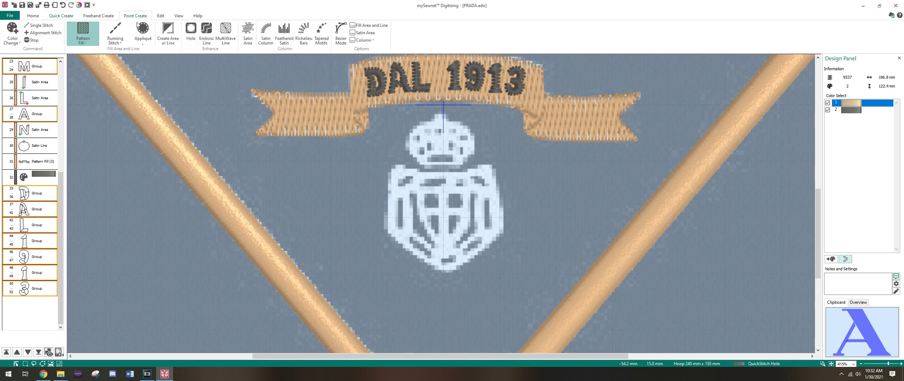
left_click(168, 34)
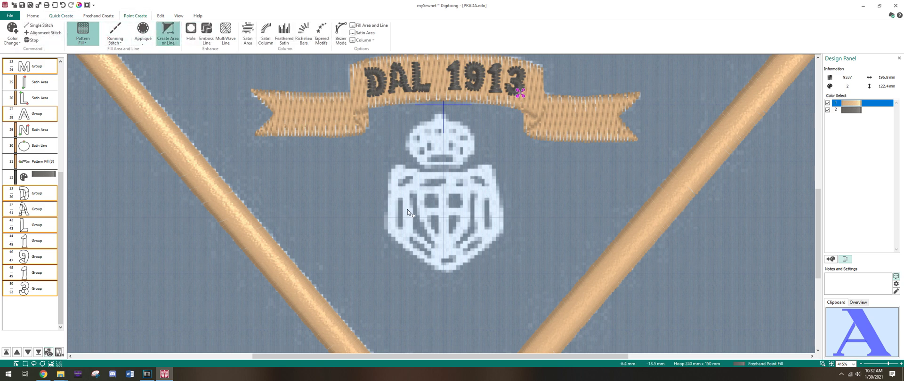
left_click(388, 232)
left_click(388, 184)
left_click(396, 167)
left_click(405, 165)
left_click(411, 169)
left_click(418, 171)
left_click(466, 172)
Trace the shield's right side and bottom tip, then close the outline into a Pattern Fill.
left_click(476, 165)
left_click(491, 165)
left_click(496, 182)
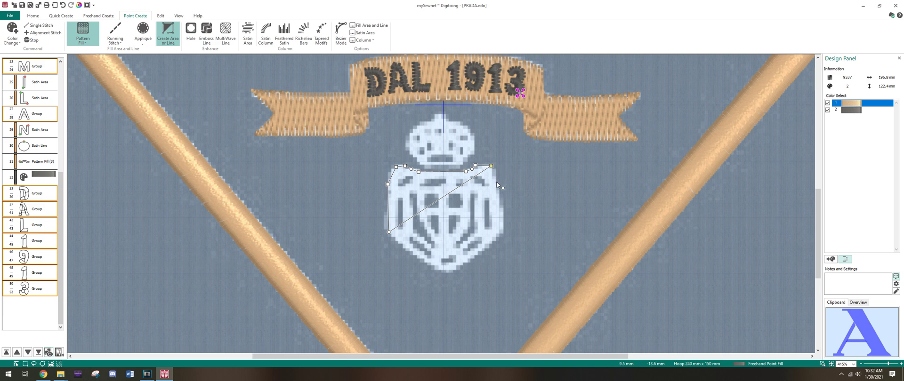
left_click(504, 218)
left_click(500, 232)
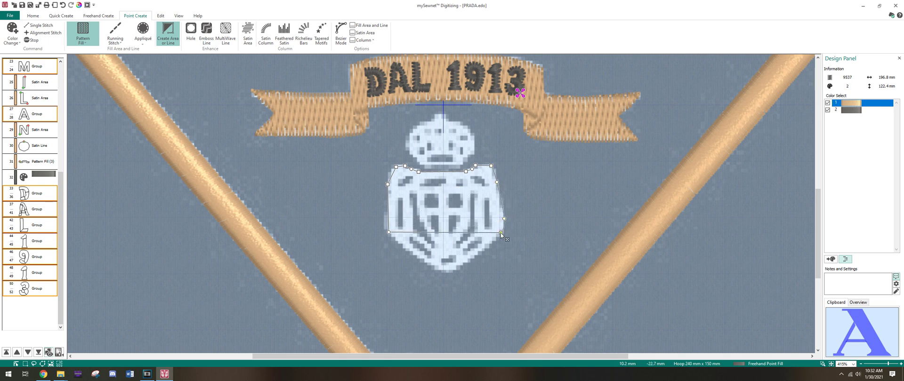
left_click(459, 266)
left_click(447, 271)
left_click(436, 270)
key("Return")
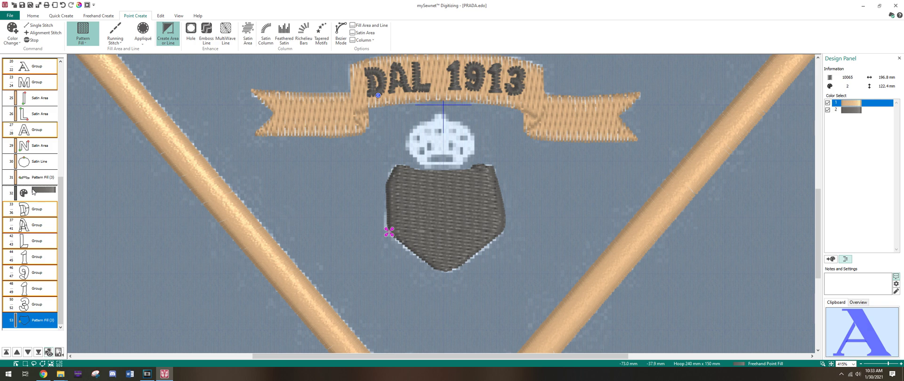
left_click_drag(33, 190, 33, 192)
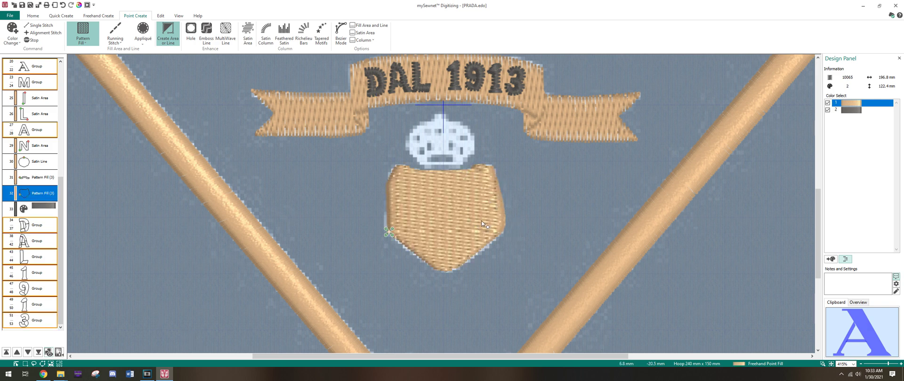
With Select, nudge the shield's right-edge and upper-right nodes slightly outward.
left_click(15, 364)
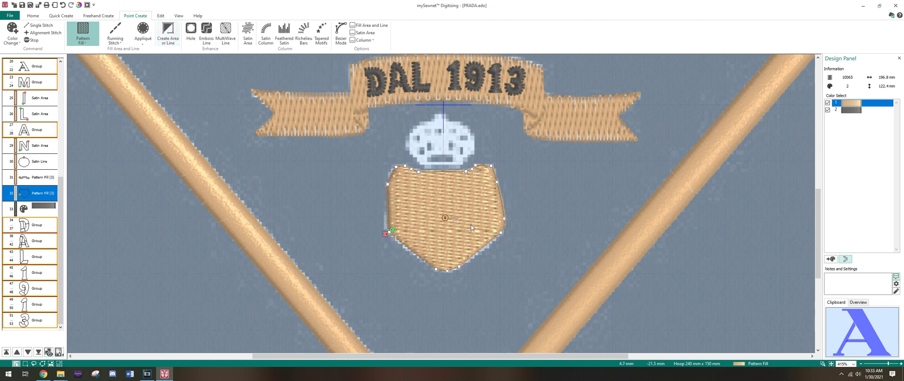
left_click(389, 235)
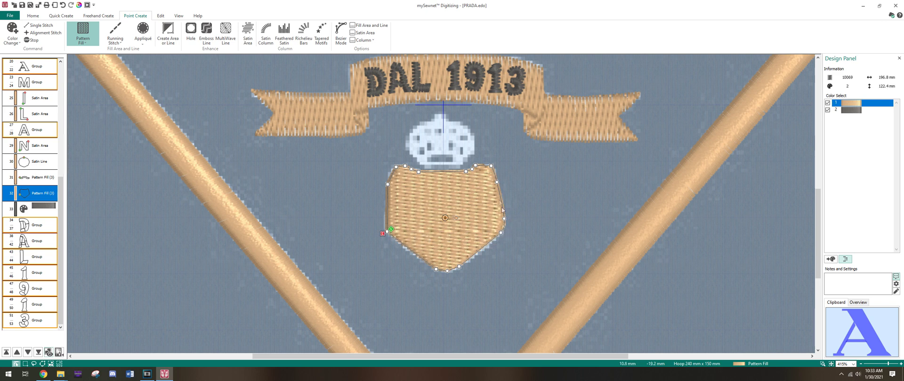
left_click(496, 183)
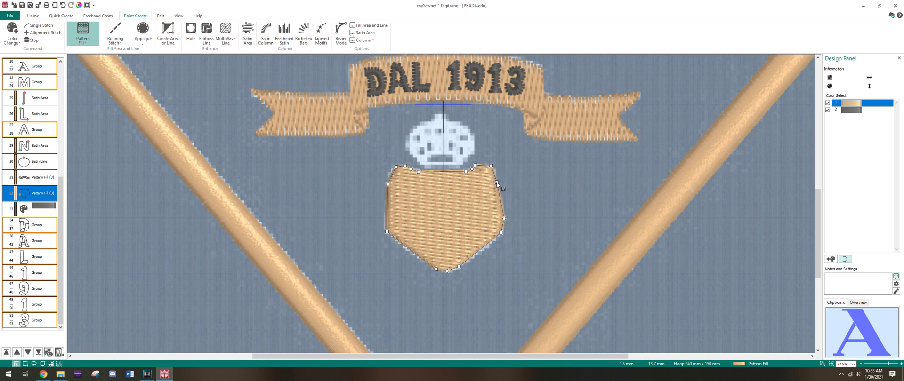
left_click(532, 230)
key("ctrl")
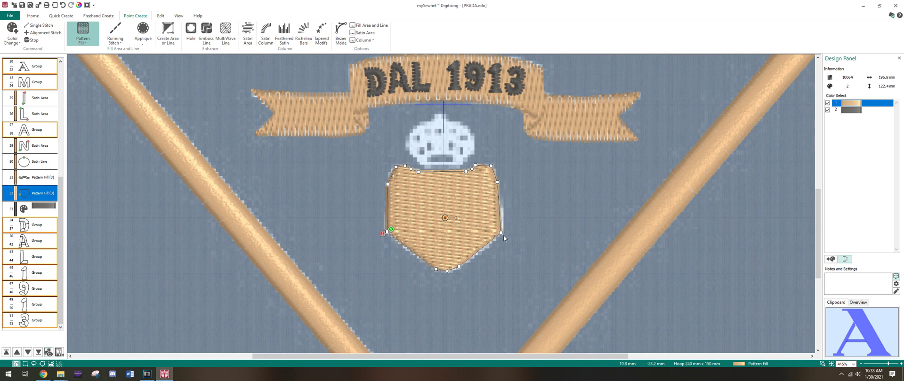
left_click_drag(502, 233, 503, 233)
left_click_drag(499, 182, 500, 183)
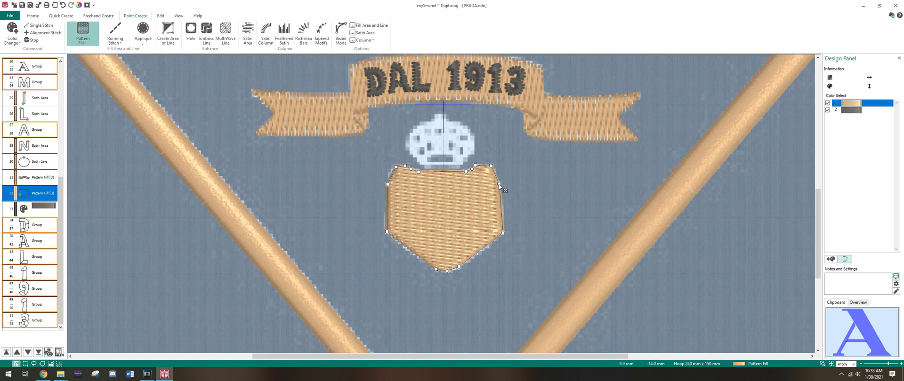
left_click_drag(499, 184, 500, 184)
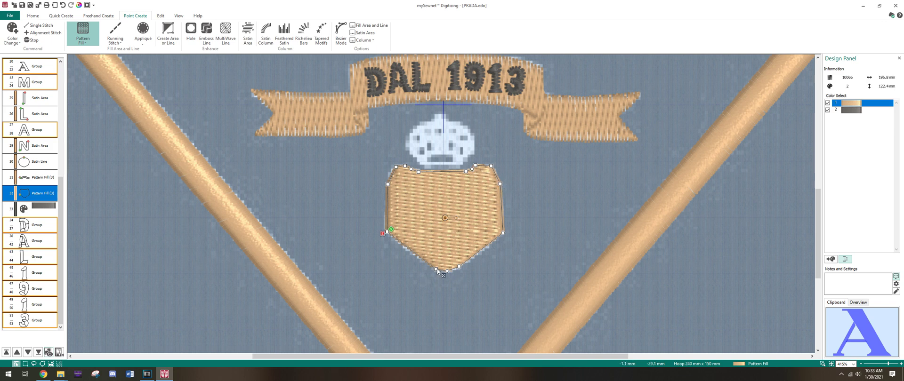
Reshape the shield's bottom edge: move its points and add a node there.
left_click_drag(436, 271, 435, 268)
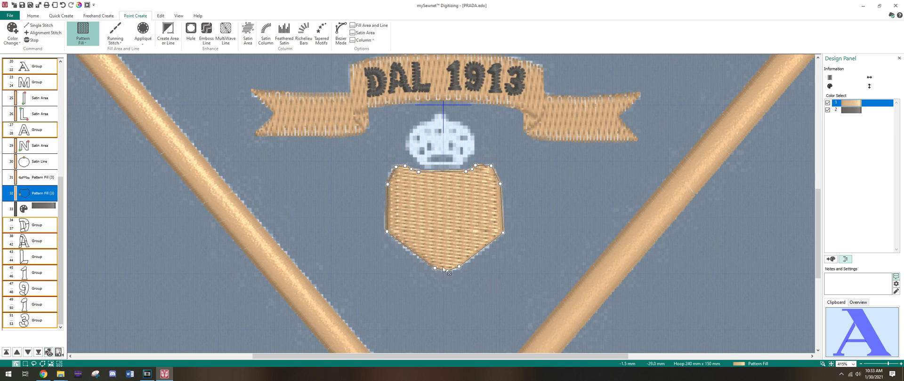
left_click(444, 269)
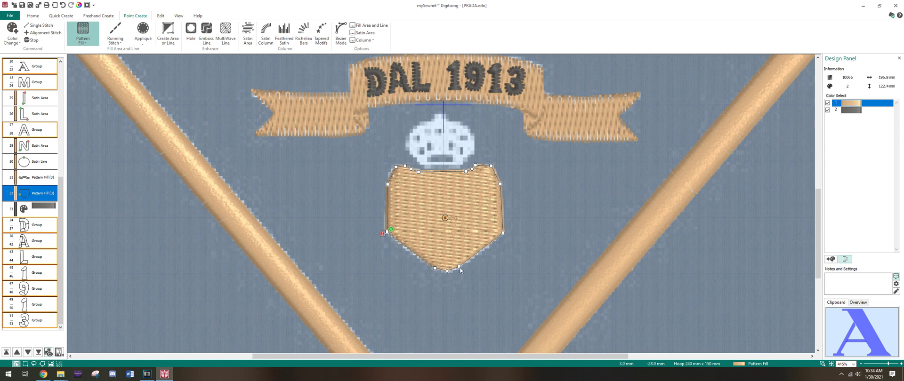
left_click_drag(459, 268, 462, 268)
right_click(462, 268)
Scroll the canvas to review the shield fill's now-straight bottom-right corner.
scroll(365, 168, "up", 1)
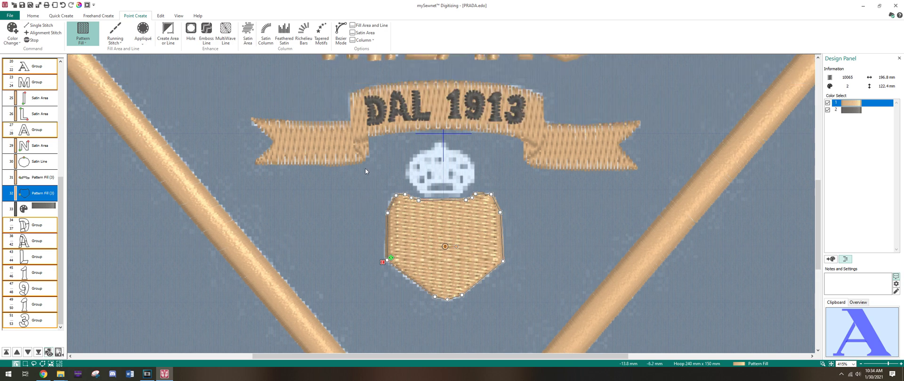
scroll(435, 243, "down", 1)
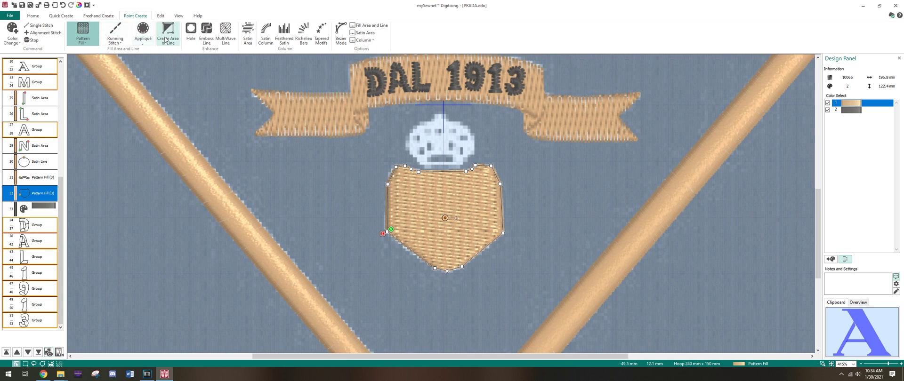
Switch to 2D View, zoom to about 552% on the crest, and show Object View.
left_click(191, 38)
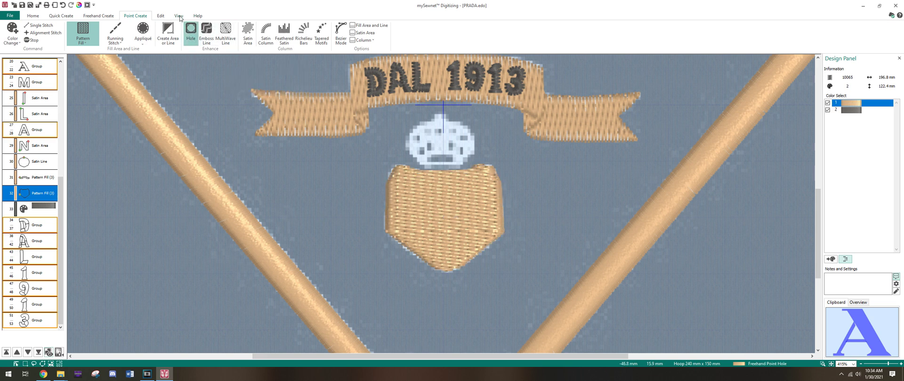
left_click(179, 16)
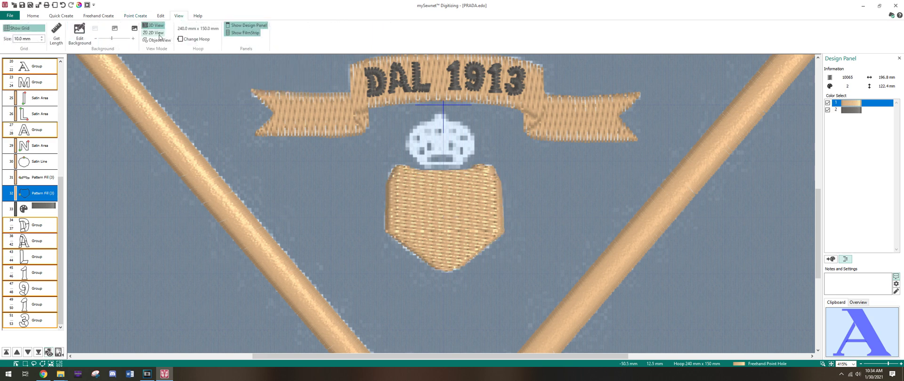
left_click(153, 32)
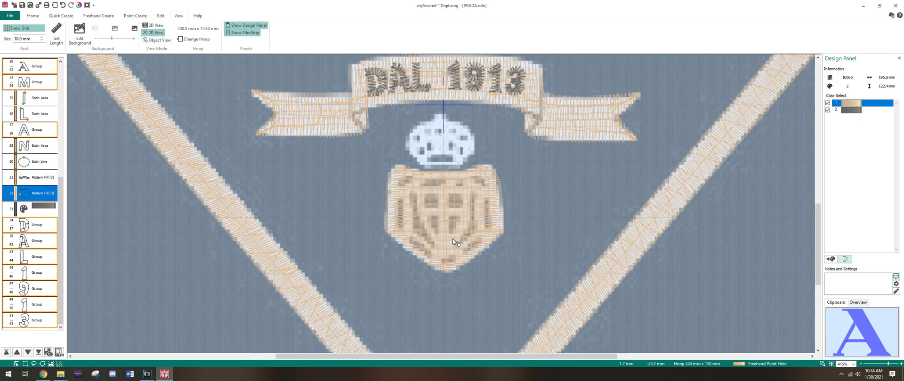
scroll(453, 239, "down", 1)
scroll(447, 214, "down", 3)
scroll(438, 208, "up", 1, "ctrl")
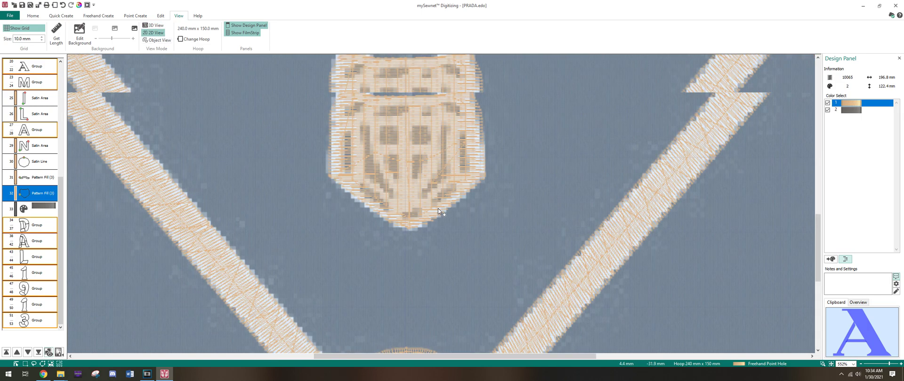
scroll(438, 208, "up", 1)
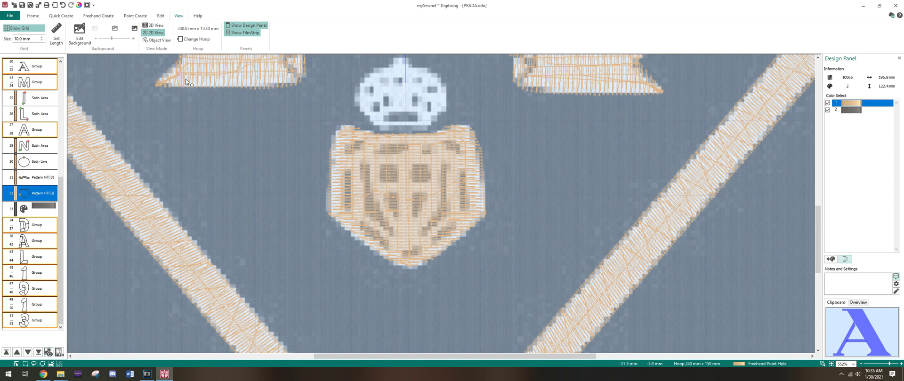
left_click(157, 40)
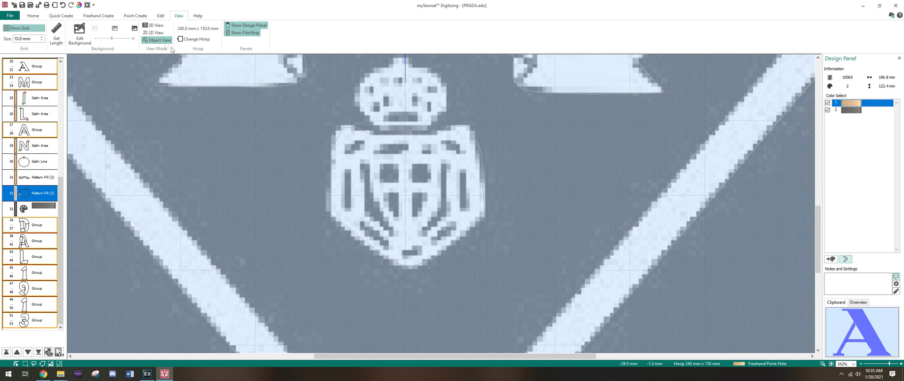
left_click(156, 33)
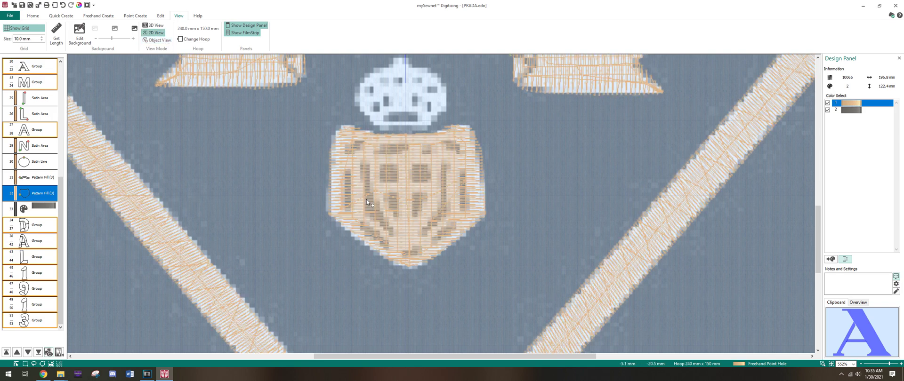
Cut a narrow rectangular hole in the shield's left-side fill, checking it in 3D View.
scroll(366, 199, "up", 2)
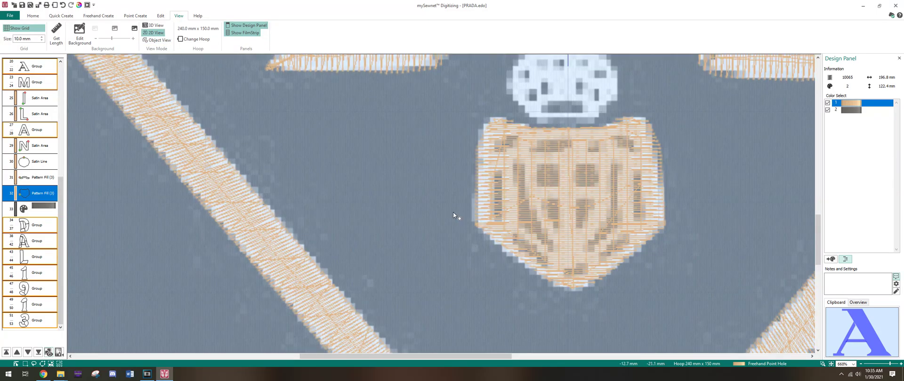
scroll(555, 217, "up", 2)
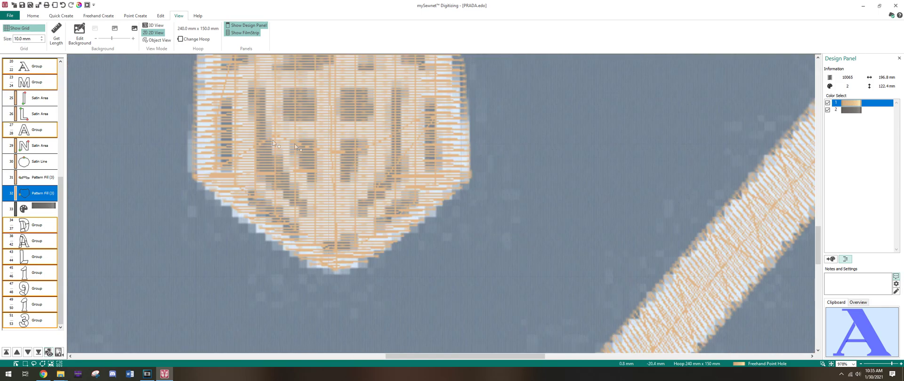
scroll(259, 141, "left", 3)
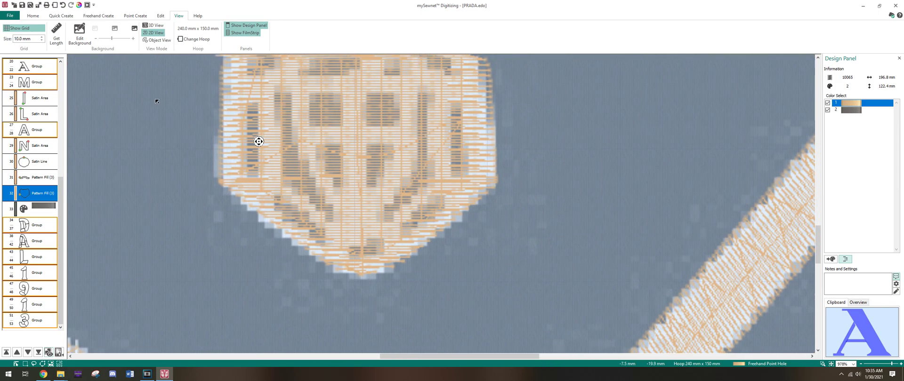
left_click(245, 102)
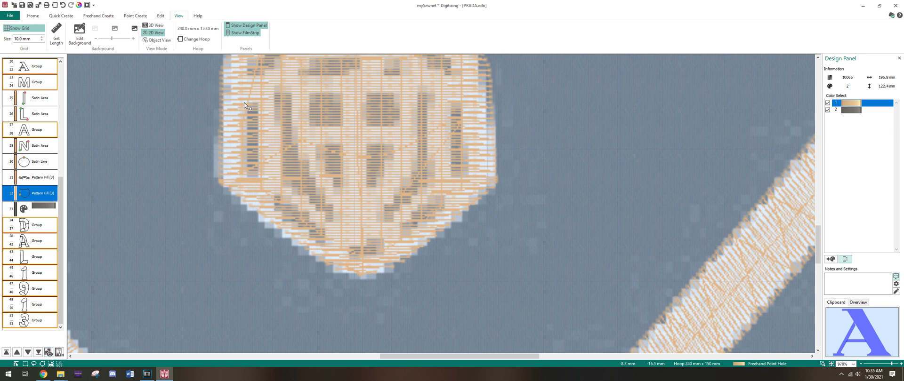
left_click(243, 172)
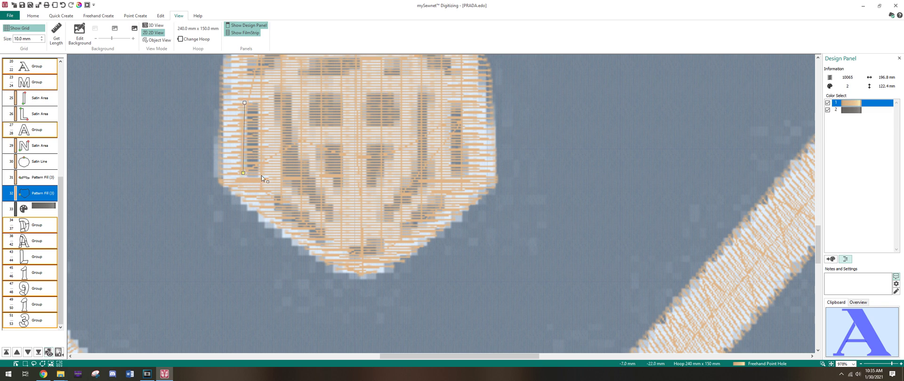
left_click(259, 104)
key("Return")
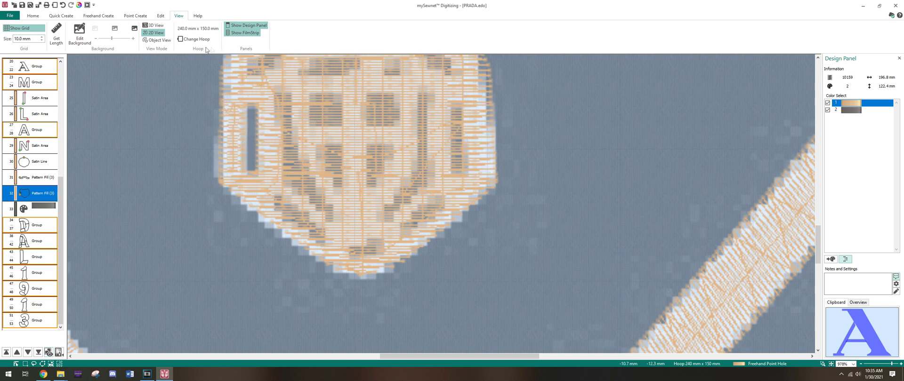
left_click(159, 26)
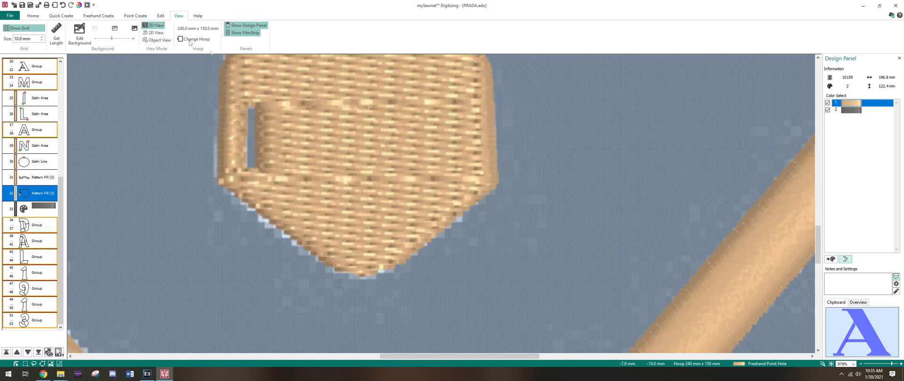
left_click(152, 33)
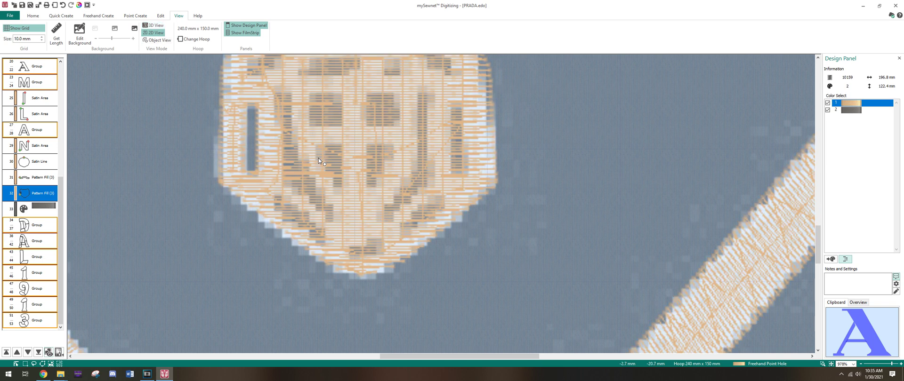
left_click(134, 16)
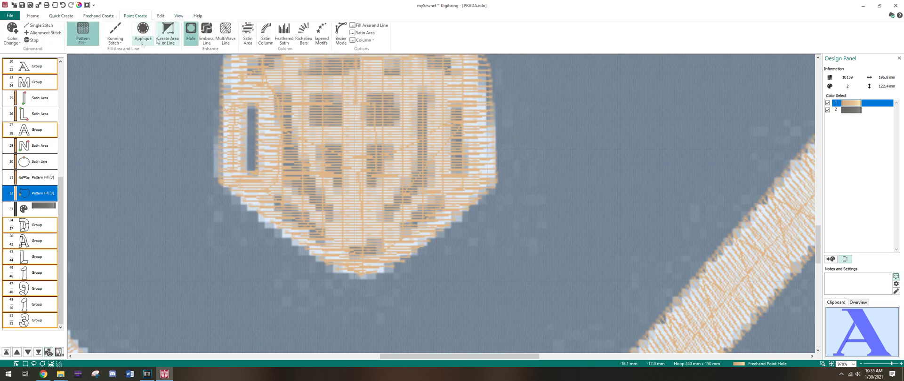
Cut a narrow rectangular slot into the right side of the shield fill.
left_click(450, 106)
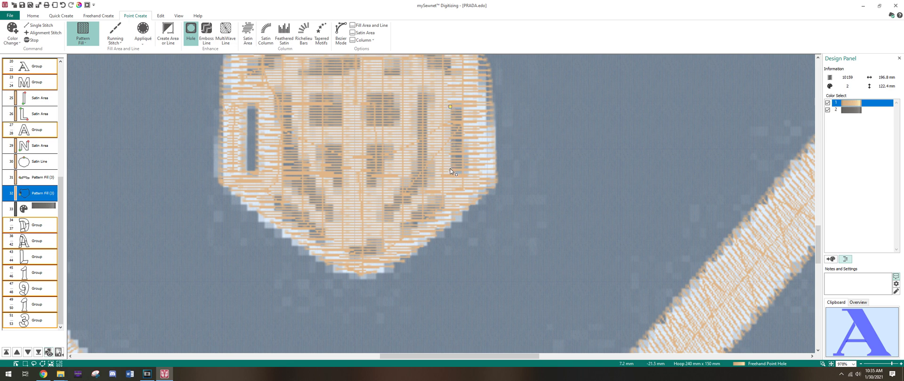
left_click(450, 169)
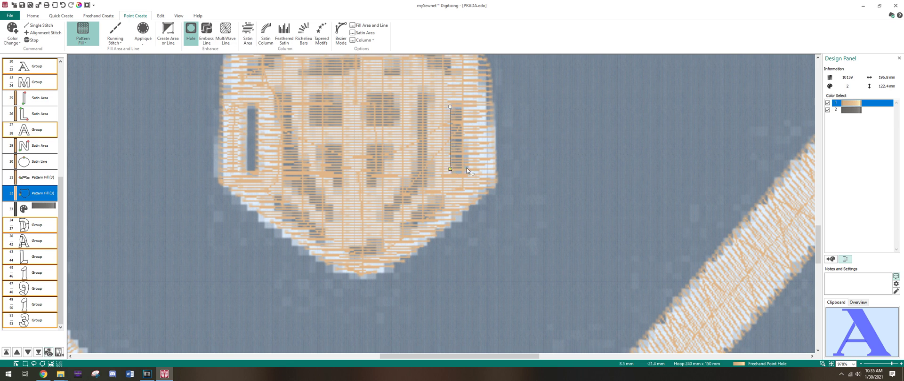
left_click(463, 106)
left_click(465, 170)
key("Return")
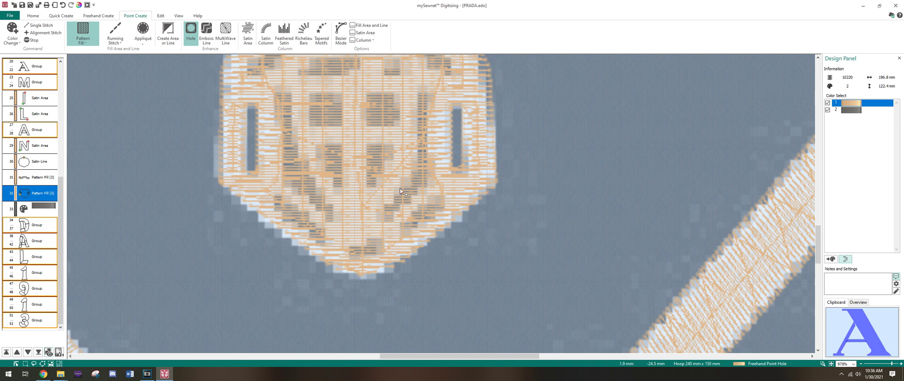
Cut a tall centre hole with a slanted, hooked bottom into the shield fill.
left_click(417, 175)
left_click(418, 96)
left_click(430, 96)
left_click(430, 174)
left_click(425, 186)
double_click(416, 191)
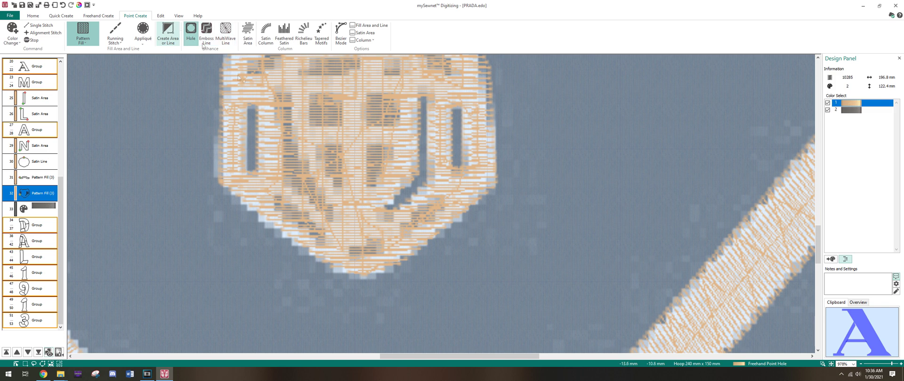
scroll(411, 166, "up", 3)
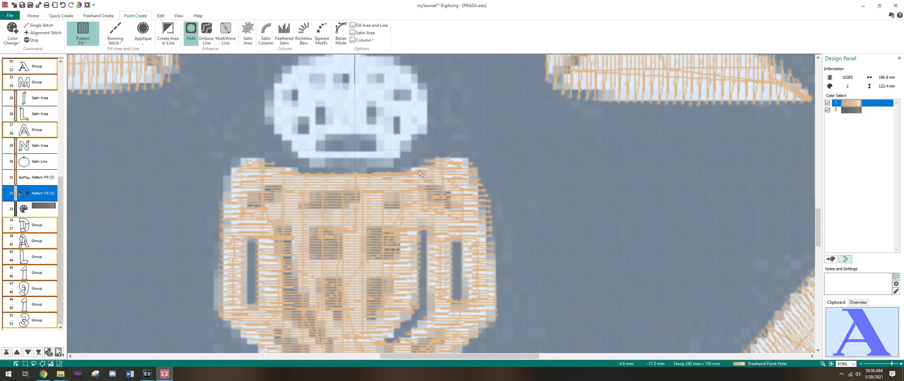
Draw a small four-corner hole near the top centre of the shield.
left_click(386, 198)
left_click(385, 208)
left_click(400, 210)
left_click(400, 198)
key("Return")
left_click(386, 203)
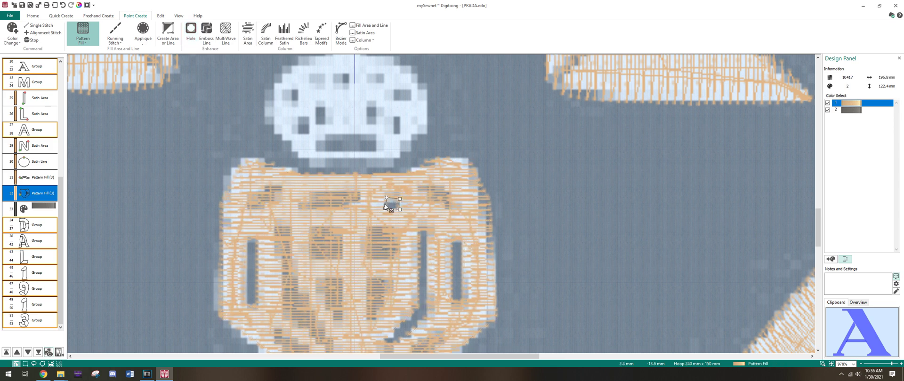
Select the Pattern Fill and drag the small hole's corners to reshape it.
left_click(402, 200)
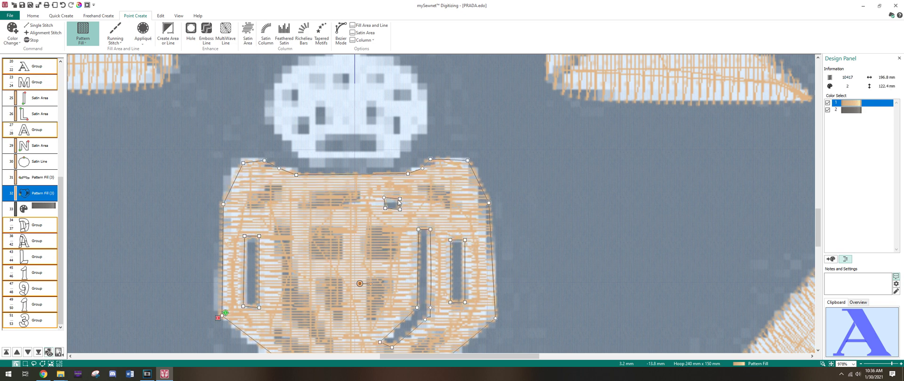
left_click_drag(400, 199, 392, 208)
left_click(407, 220)
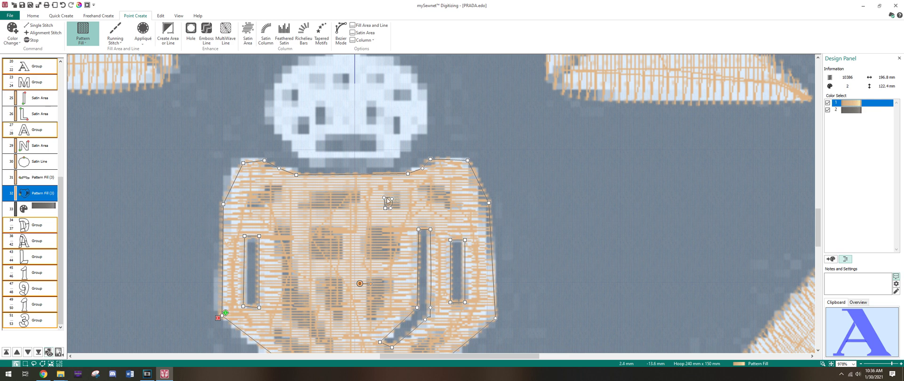
mouse_move(392, 198)
left_mouse_down()
mouse_move(401, 194)
mouse_move(401, 209)
mouse_move(385, 210)
left_mouse_up()
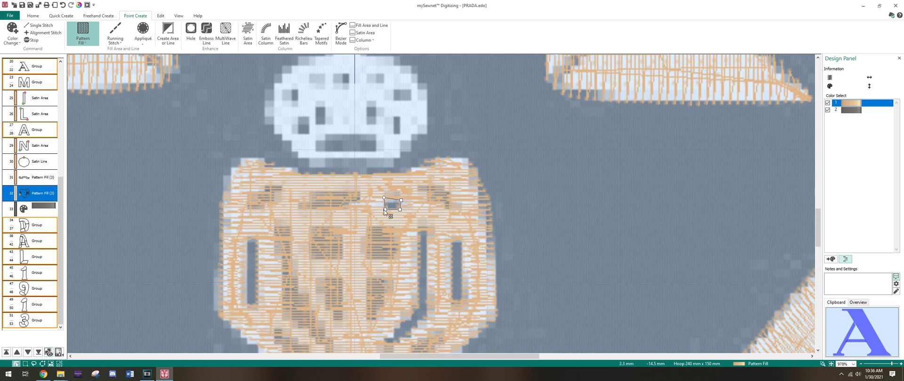
left_click_drag(383, 198, 383, 199)
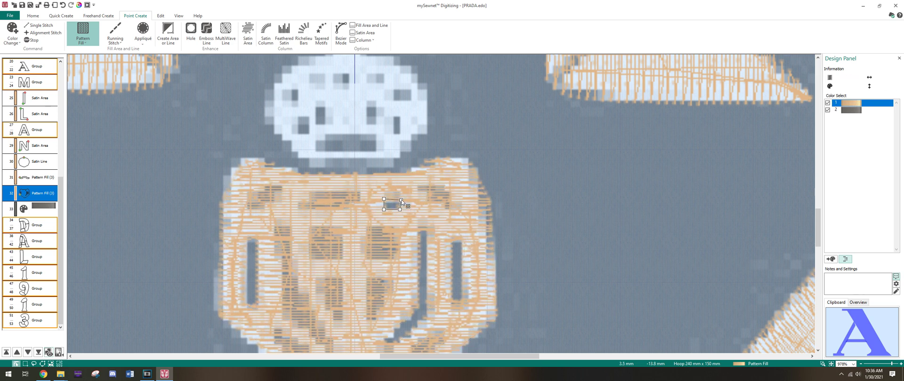
left_click_drag(401, 200, 402, 200)
scroll(407, 240, "down", 3)
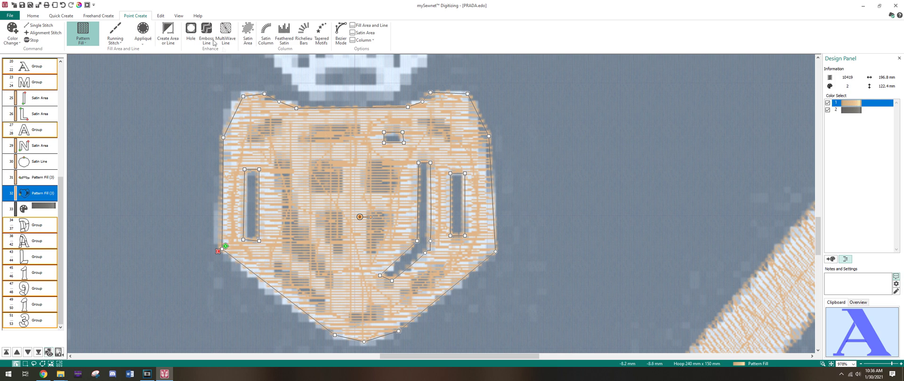
Open Life View and zoom the preview in, then back out to 125%.
left_click(180, 19)
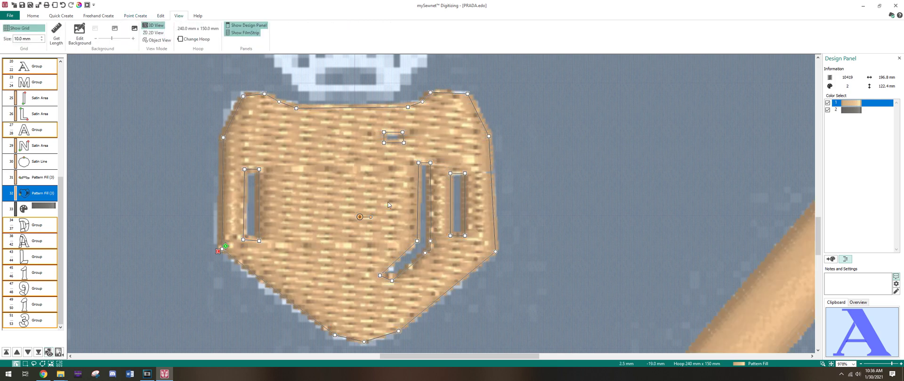
left_click(79, 5)
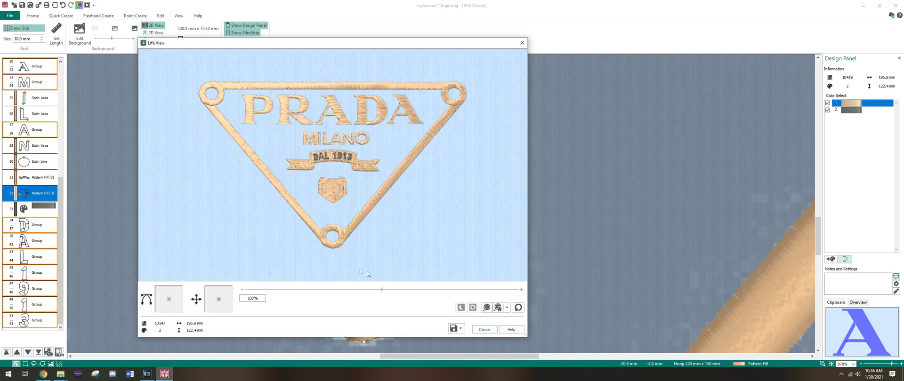
scroll(372, 250, "up", 5)
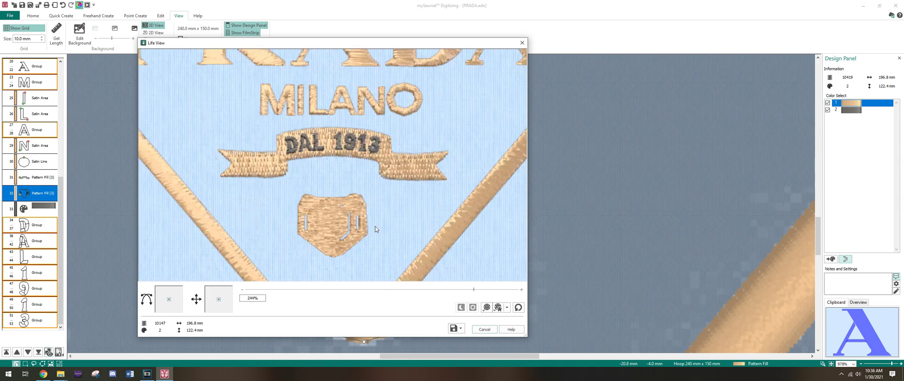
scroll(376, 229, "down", 4)
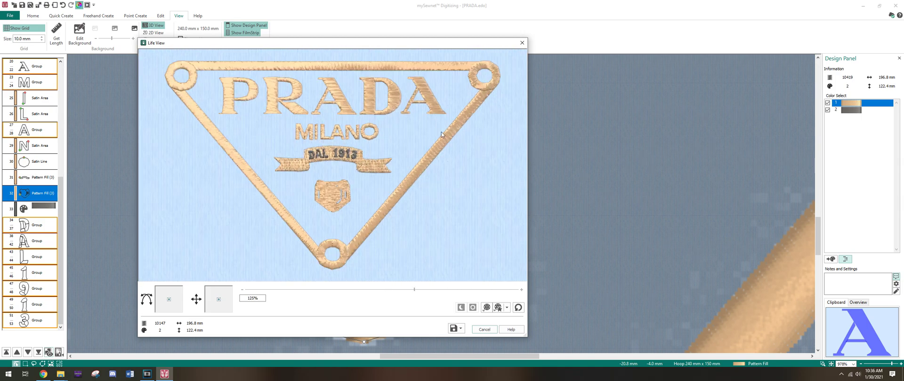